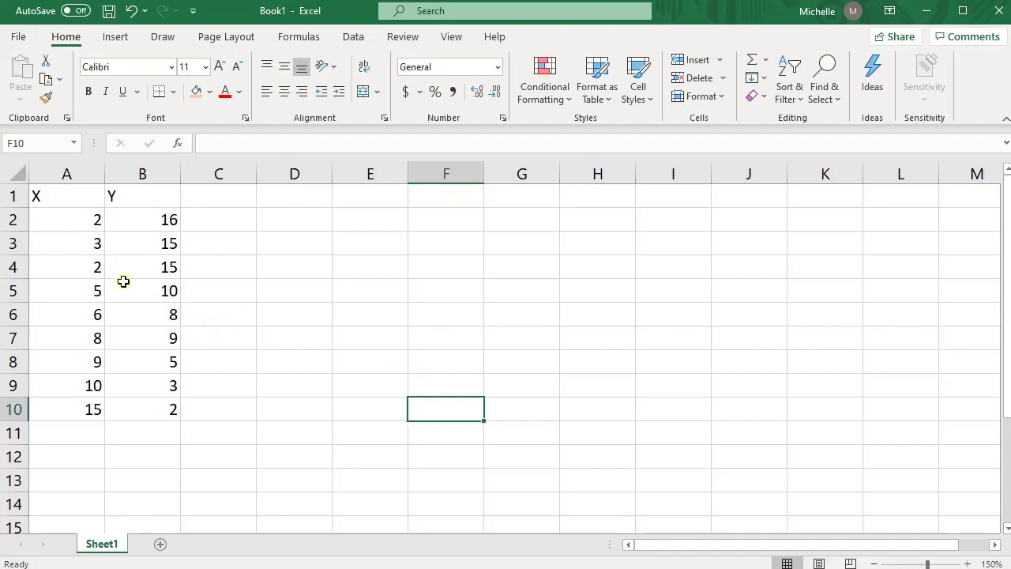
Insert a markers-only scatter chart from the X and Y values in A2:B10.
{"action": "left_click", "coordinate": [235, 306]}
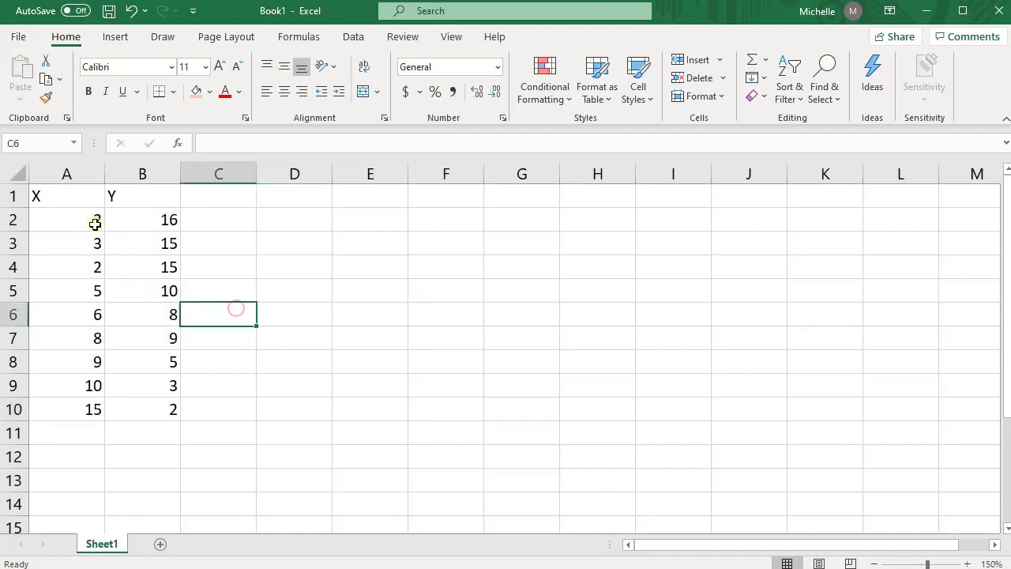
{"action": "left_click_drag", "start_coordinate": [95, 220], "coordinate": [145, 401]}
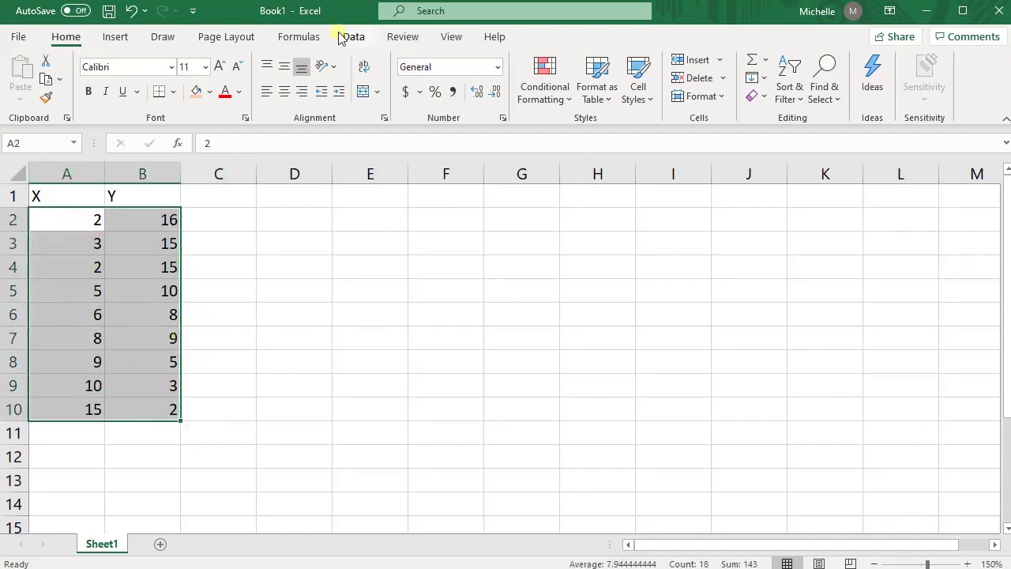
{"action": "left_click", "coordinate": [122, 39]}
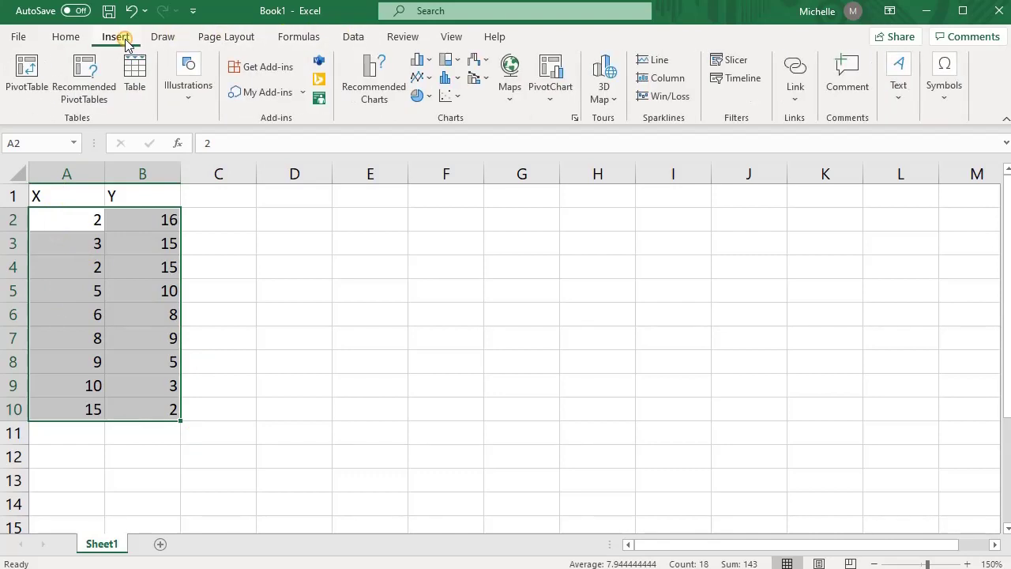
{"action": "left_click", "coordinate": [455, 97]}
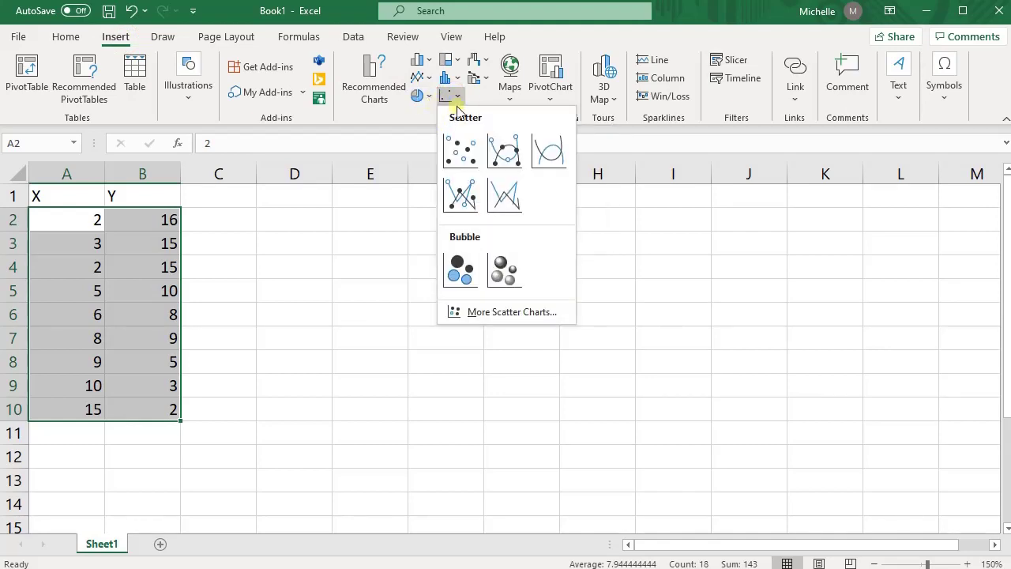
{"action": "left_click", "coordinate": [462, 152]}
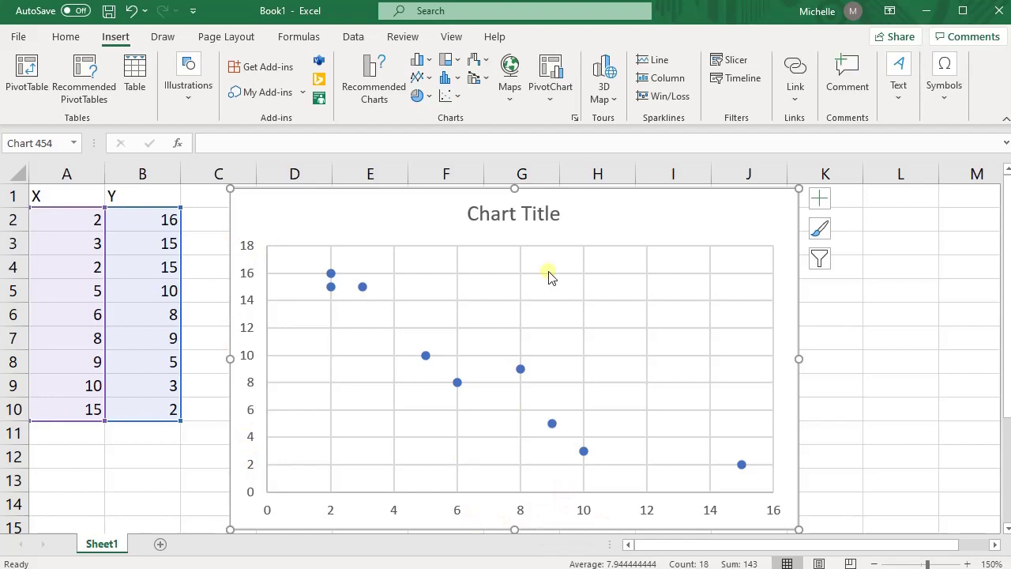
Apply quick layout Layout 1 to the scatter chart to add axis titles and a legend.
{"action": "left_click", "coordinate": [597, 225]}
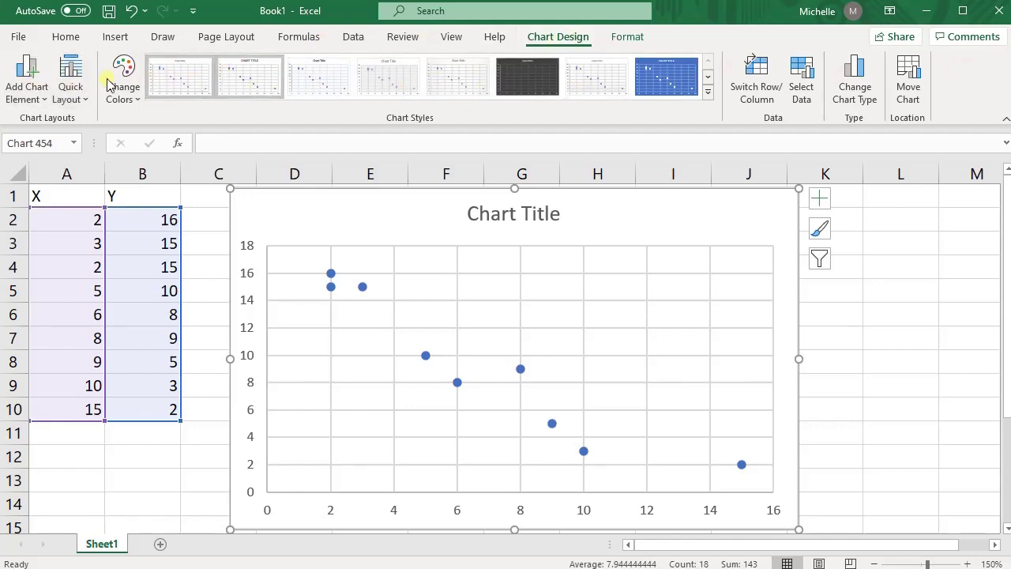
{"action": "left_click", "coordinate": [65, 98]}
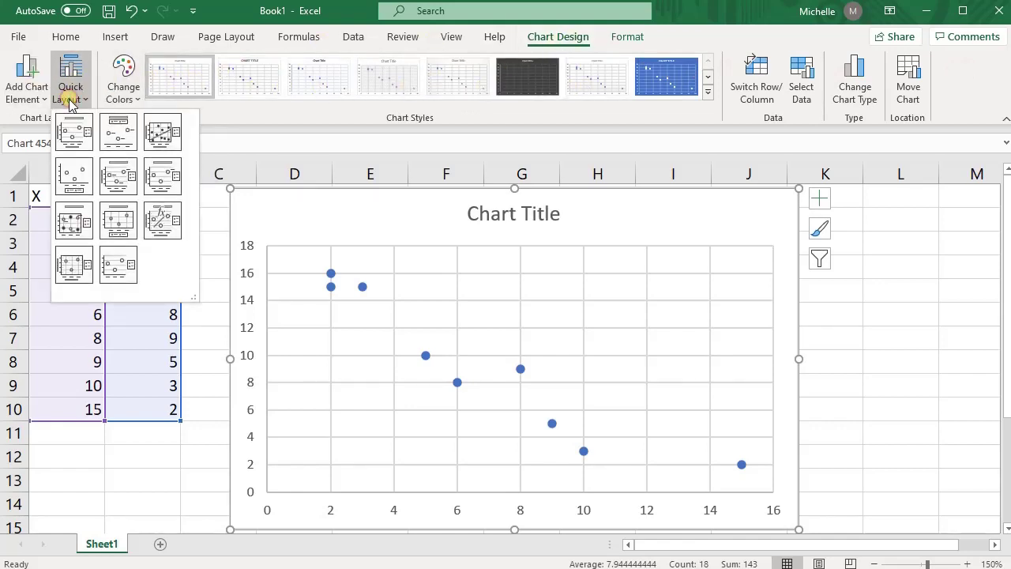
{"action": "left_click", "coordinate": [77, 144]}
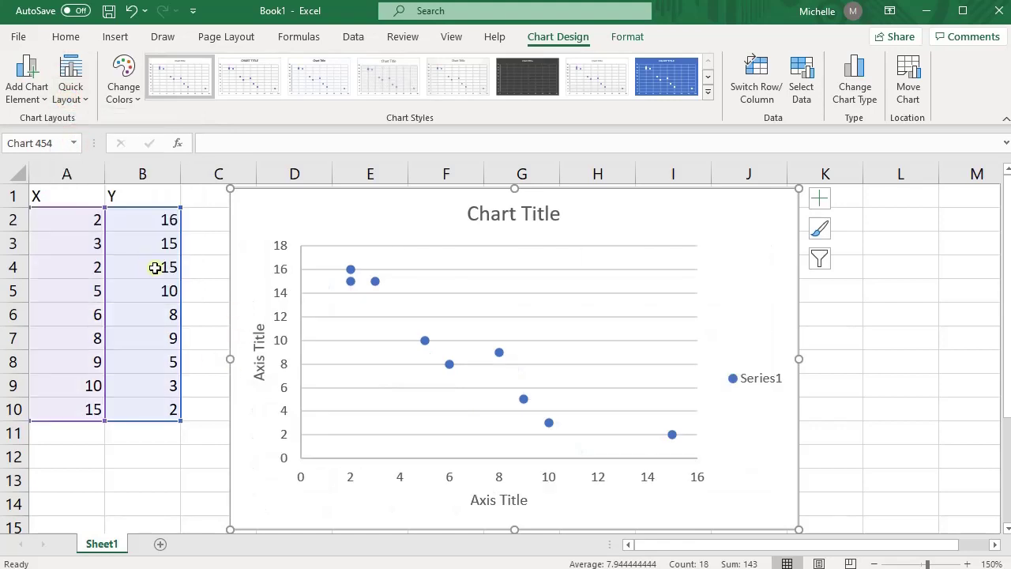
{"action": "left_click", "coordinate": [70, 95]}
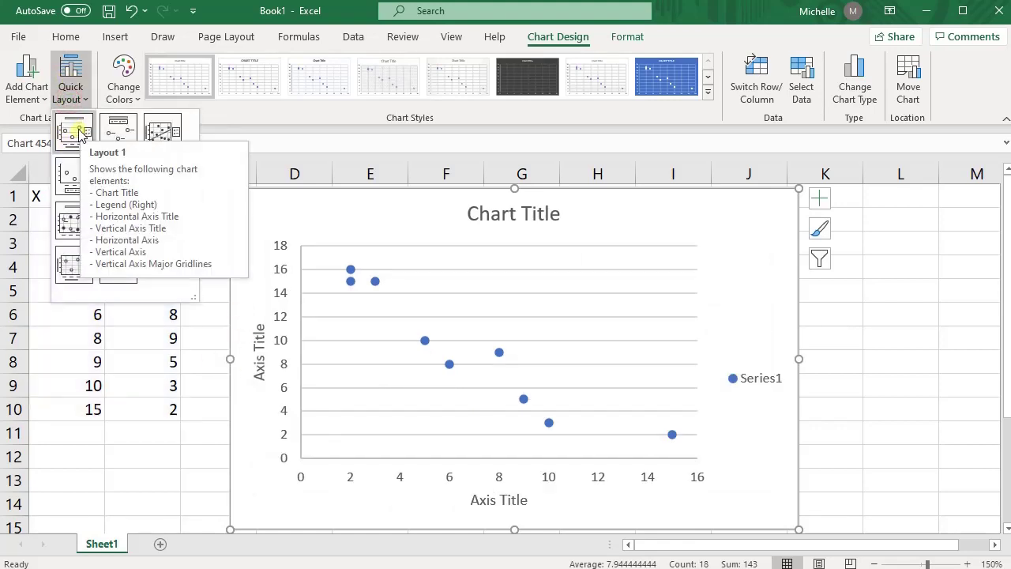
{"action": "left_click", "coordinate": [77, 124]}
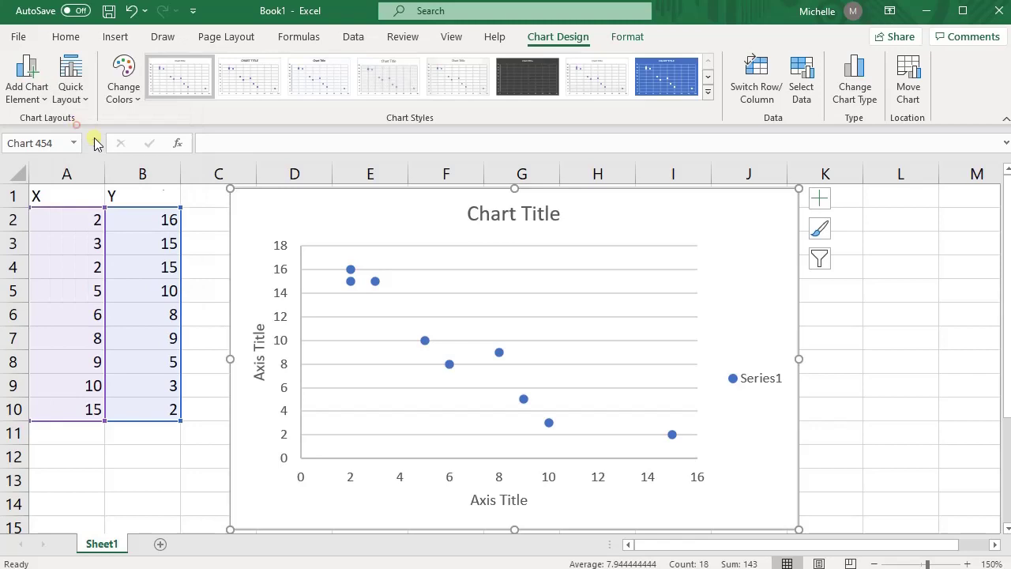
Rename the chart's vertical axis title to "Y" and its horizontal axis title to "X".
{"action": "left_click", "coordinate": [260, 363]}
{"action": "triple_click", "coordinate": [259, 367]}
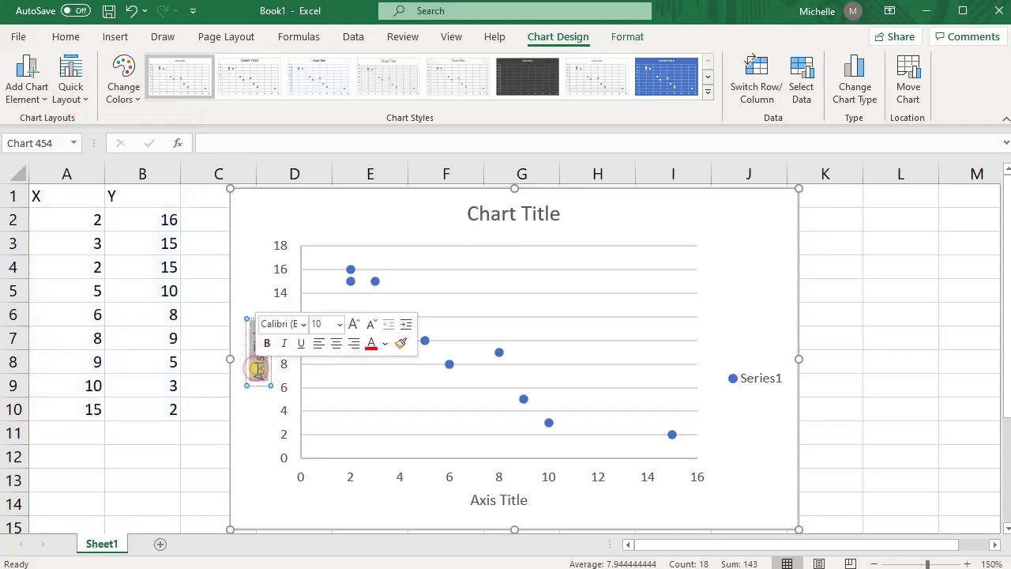
{"action": "type", "text": "Y"}
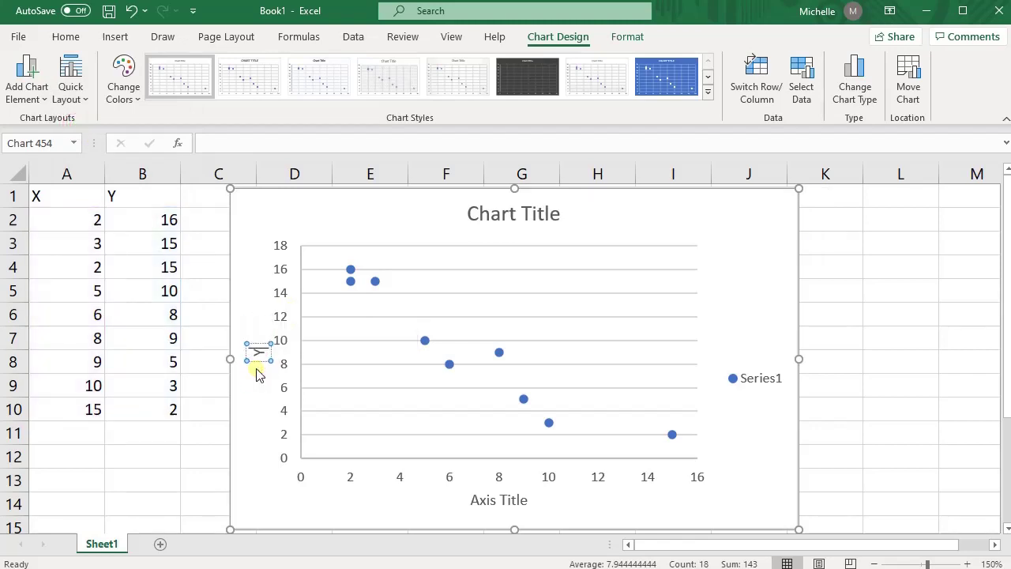
{"action": "double_click", "coordinate": [477, 500]}
{"action": "triple_click", "coordinate": [477, 503]}
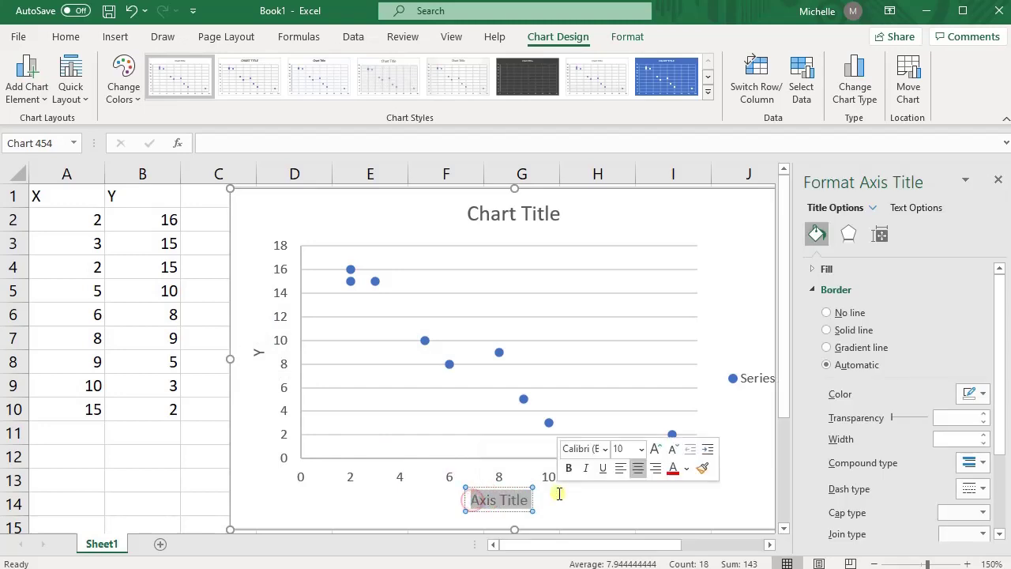
{"action": "type", "text": "X"}
{"action": "left_click", "coordinate": [715, 430]}
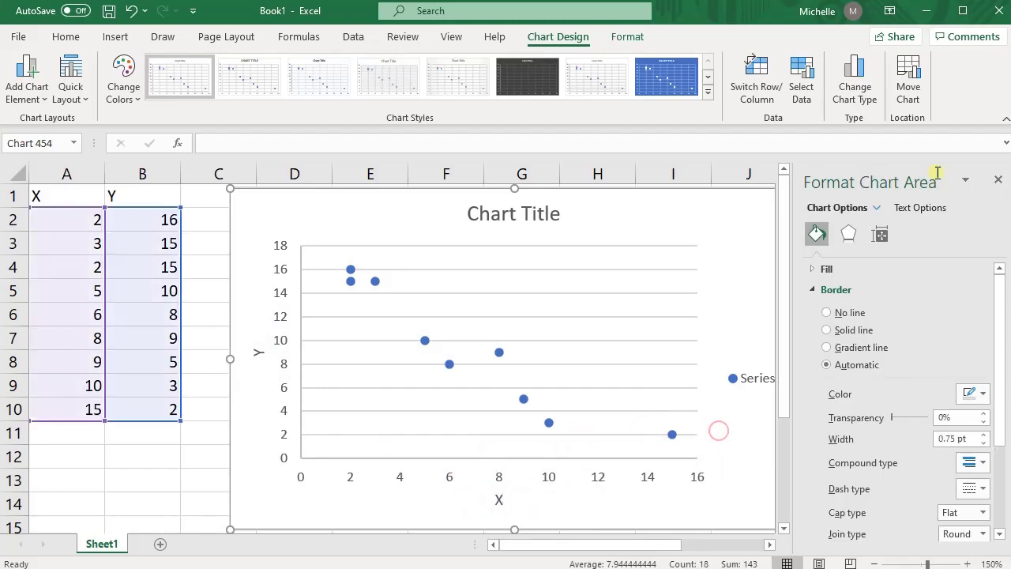
{"action": "left_click", "coordinate": [998, 184]}
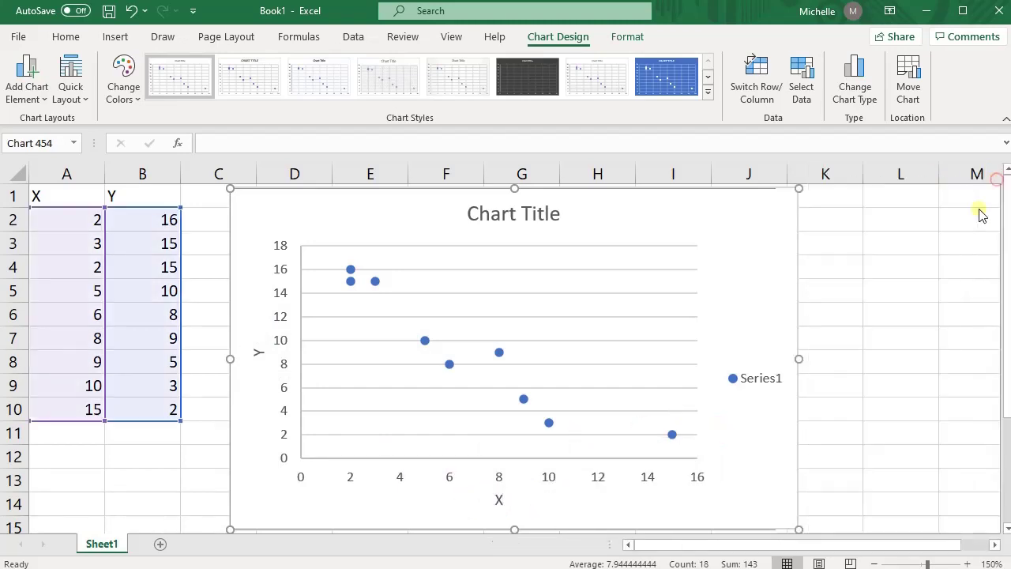
Delete the chart's legend and change the chart title to "X vs Y".
{"action": "left_click", "coordinate": [747, 379]}
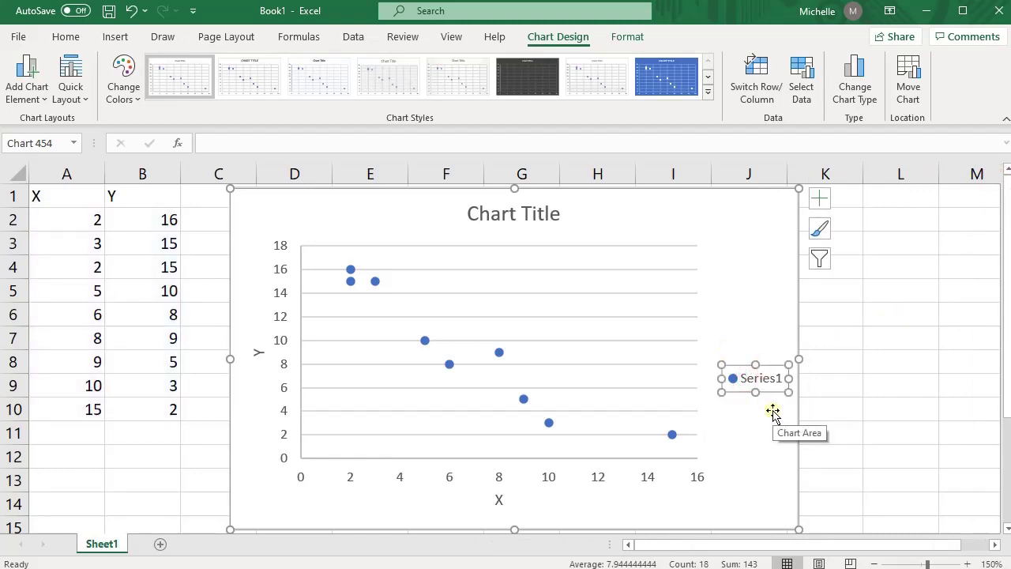
{"action": "key", "text": "Delete"}
{"action": "double_click", "coordinate": [544, 214]}
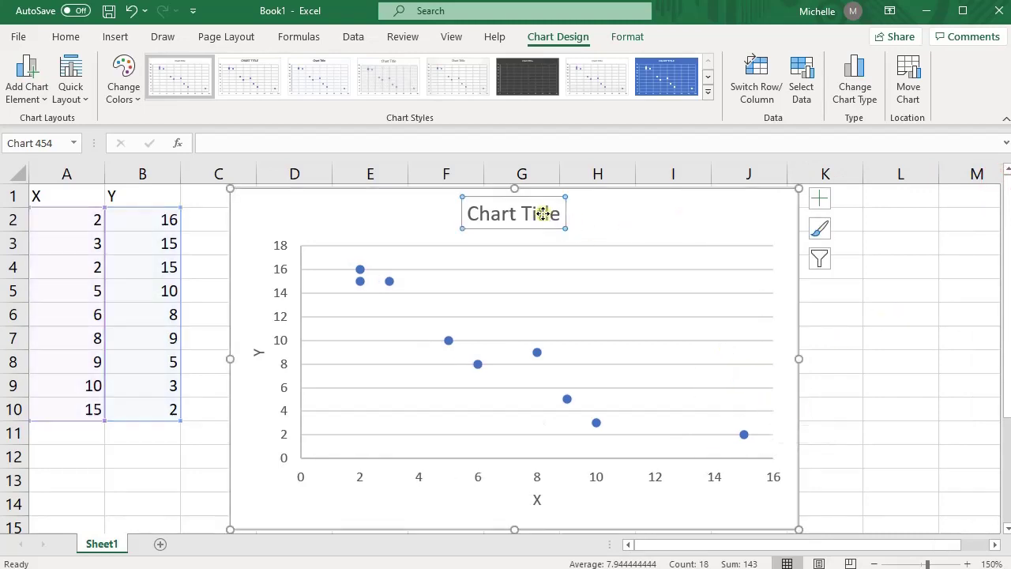
{"action": "triple_click", "coordinate": [544, 211]}
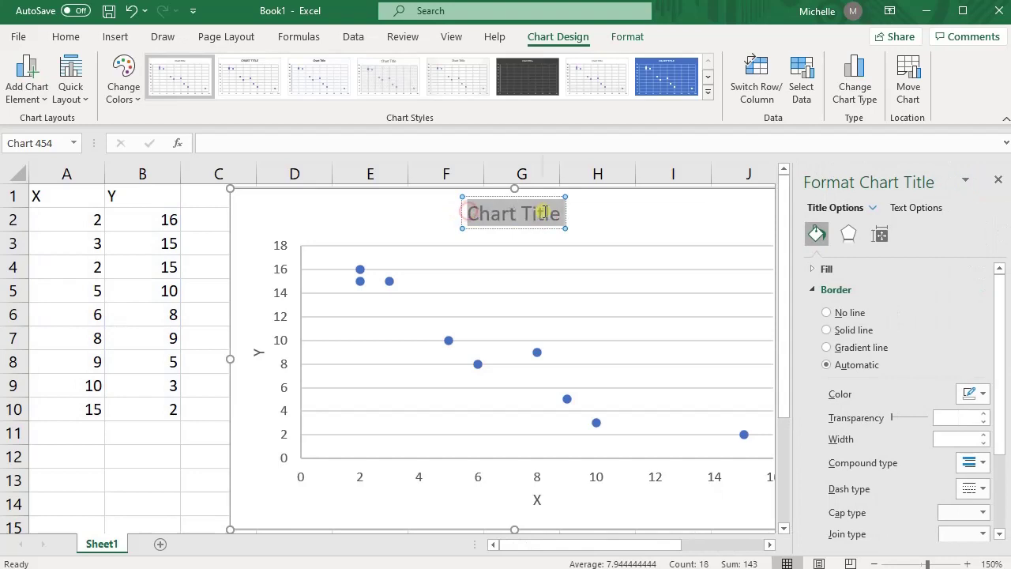
{"action": "type", "text": "X vs Y"}
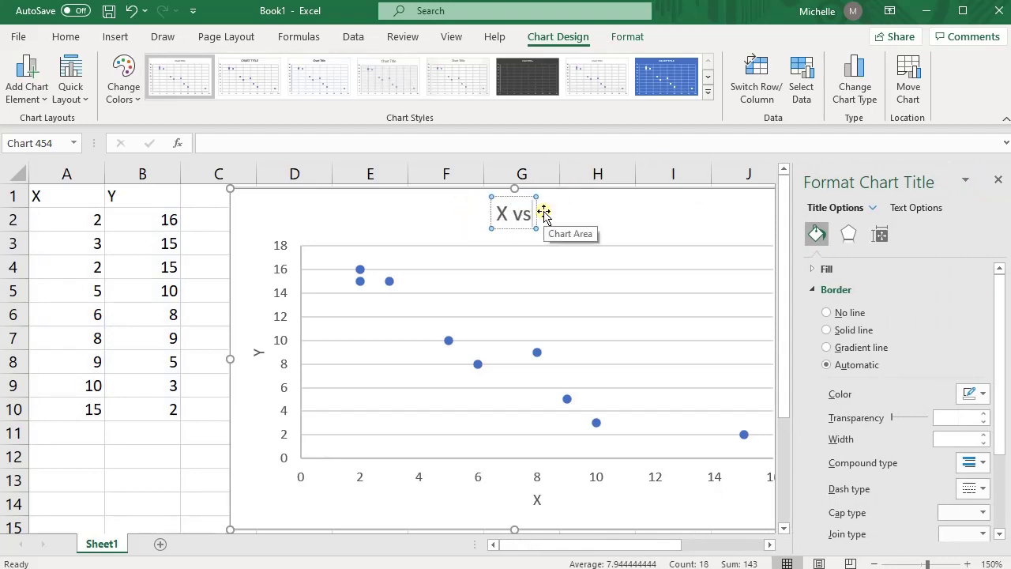
{"action": "left_click", "coordinate": [581, 209]}
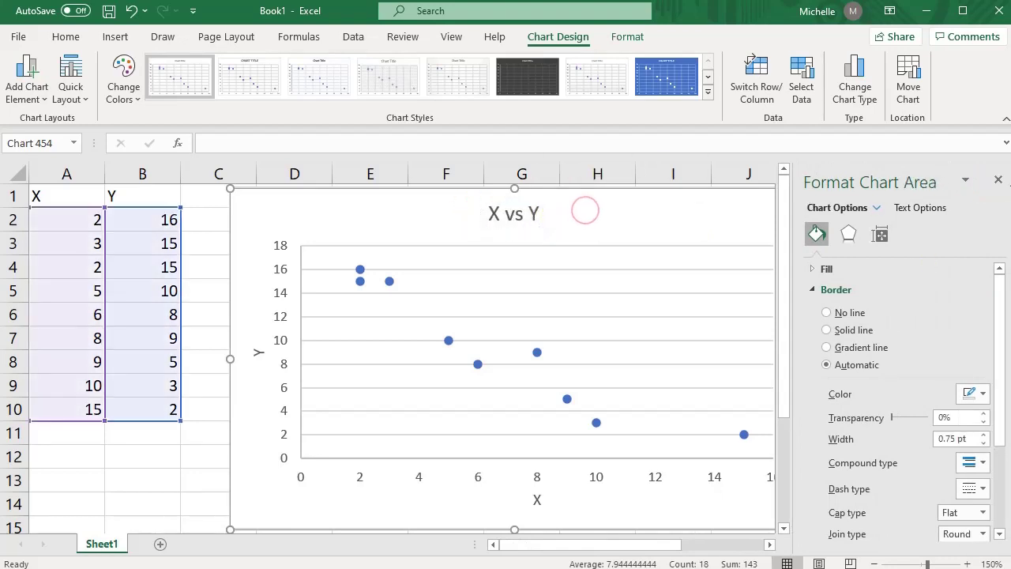
{"action": "left_click", "coordinate": [1000, 182]}
{"action": "left_click", "coordinate": [846, 430]}
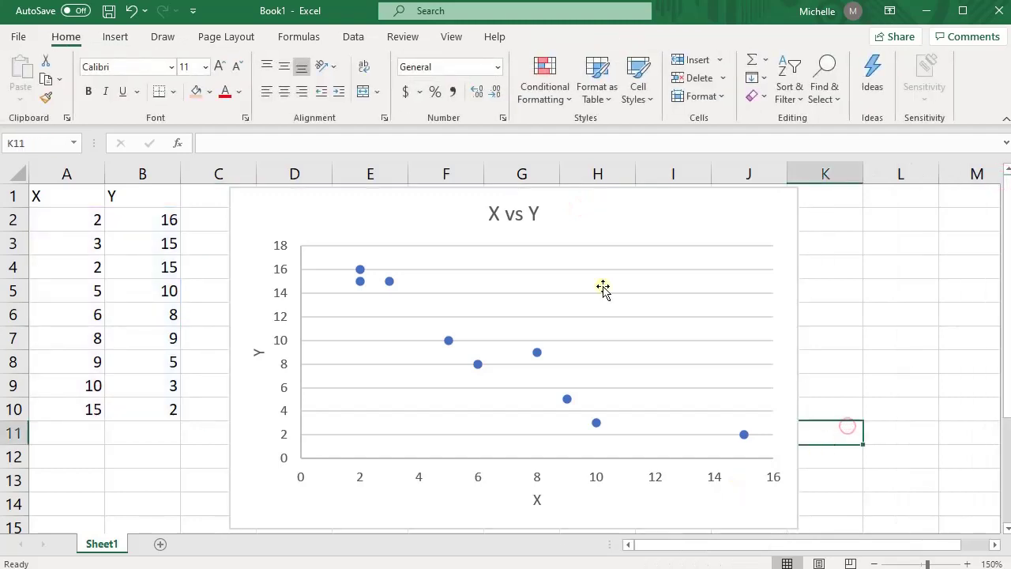
Add a linear trendline to the data series in the scatter chart.
{"action": "left_click", "coordinate": [360, 272]}
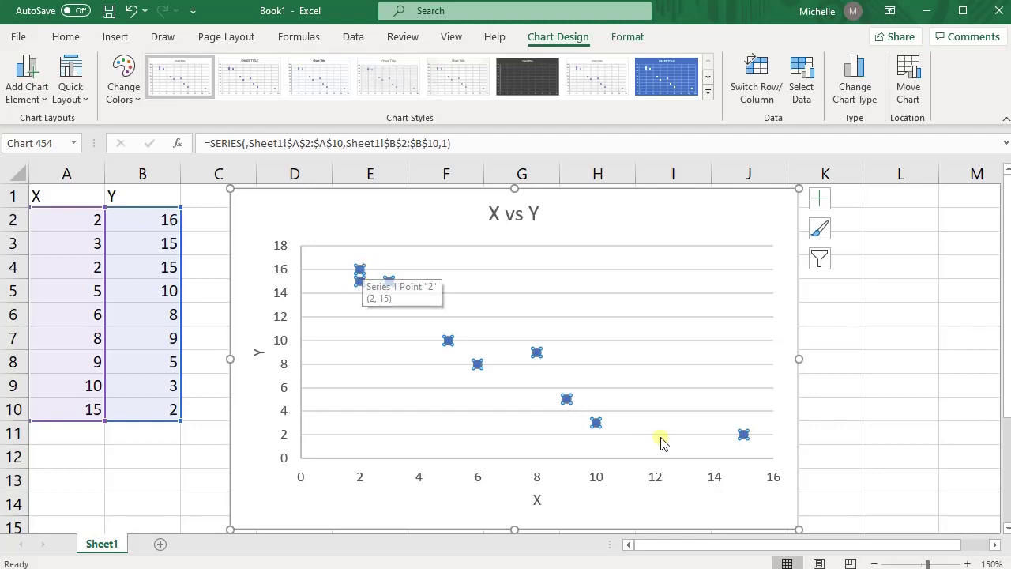
{"action": "right_click", "coordinate": [359, 272]}
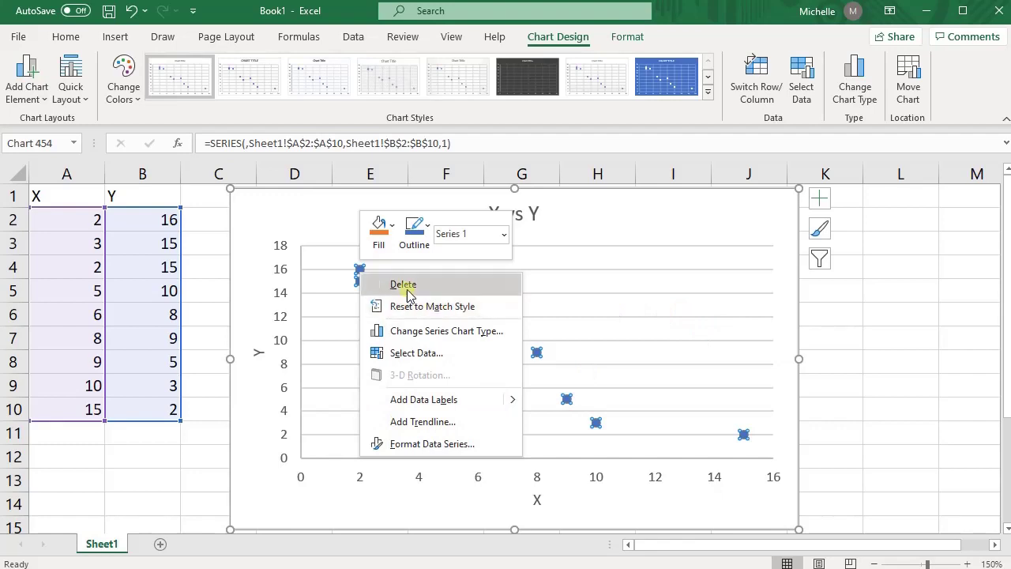
{"action": "left_click", "coordinate": [424, 421]}
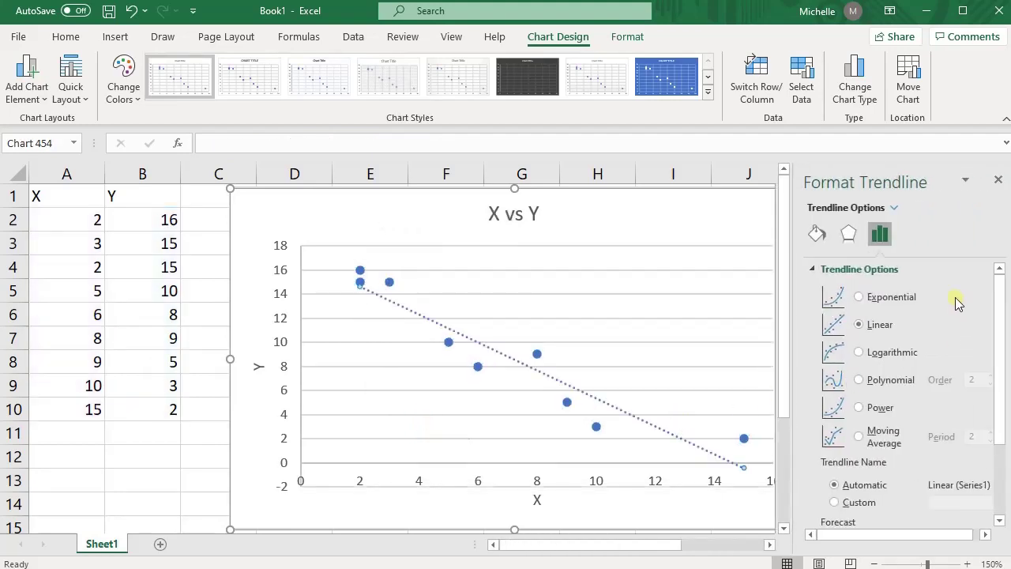
Display the trendline's equation and R-squared value on the chart.
{"action": "left_click_drag", "start_coordinate": [1000, 280], "coordinate": [1002, 379]}
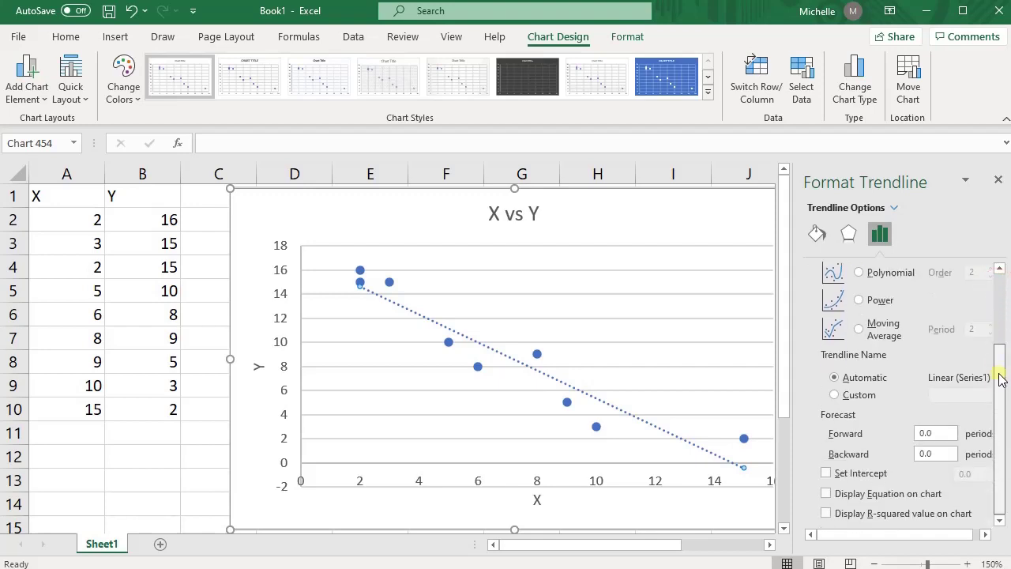
{"action": "left_click", "coordinate": [826, 493]}
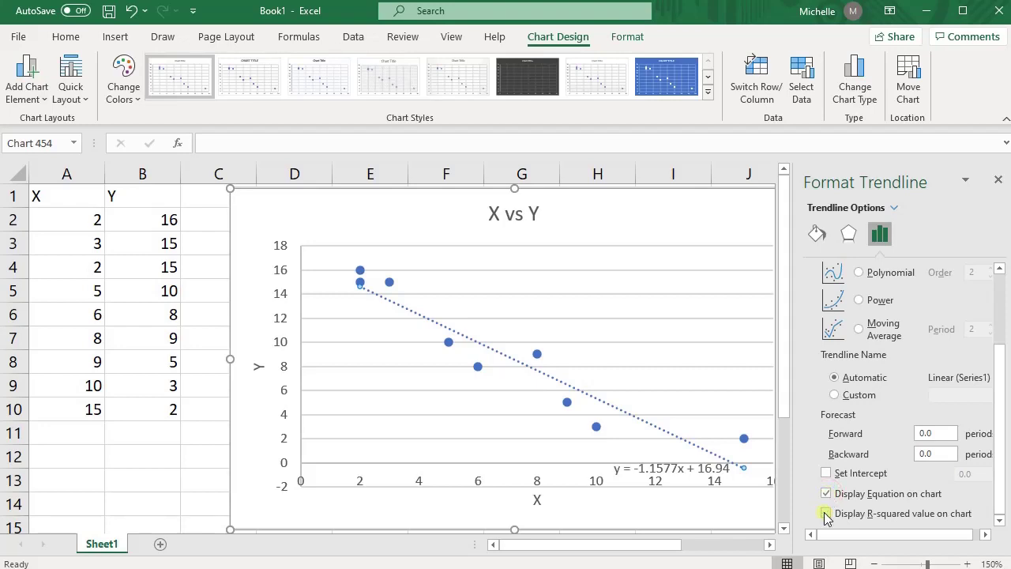
{"action": "left_click", "coordinate": [825, 514]}
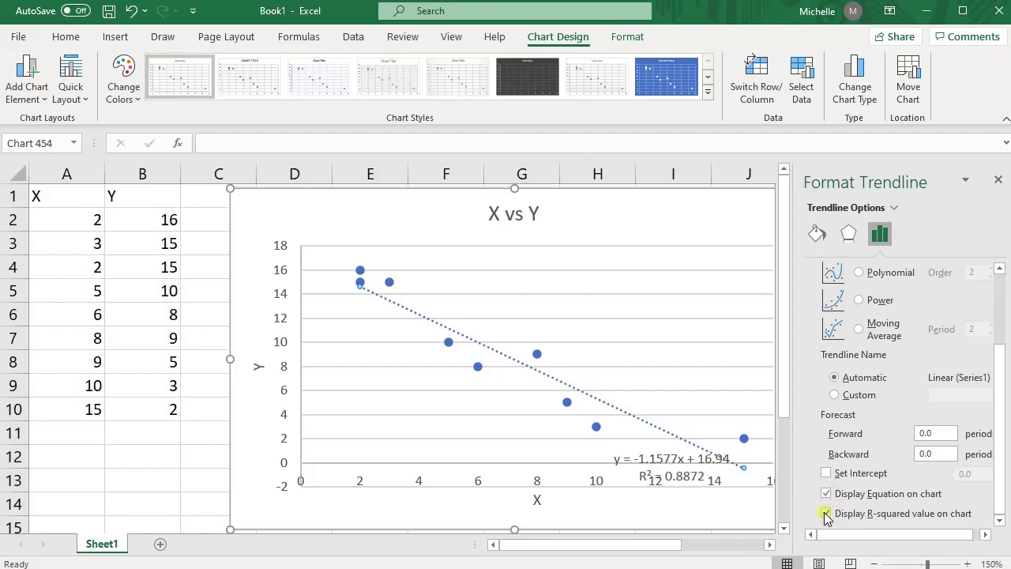
{"action": "left_click", "coordinate": [1000, 183]}
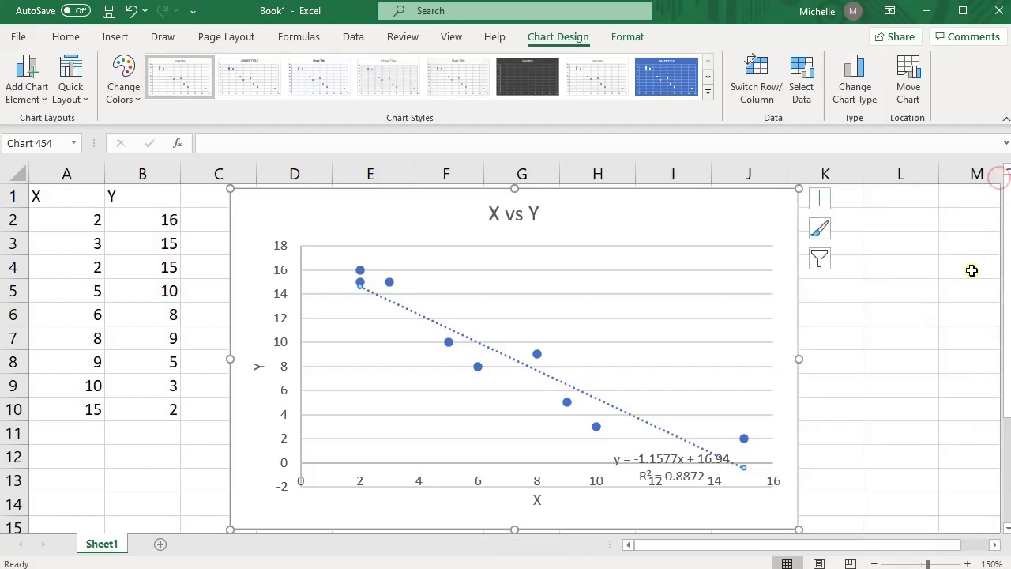
{"action": "left_click", "coordinate": [871, 475]}
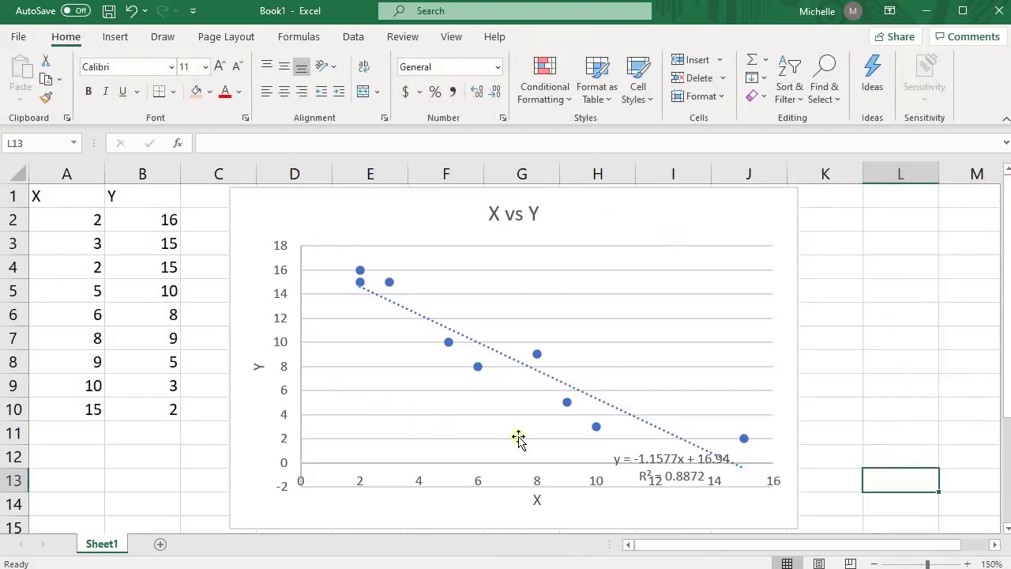
Move the trendline equation label above the plot area, to the left of the chart title.
{"action": "left_click", "coordinate": [707, 454]}
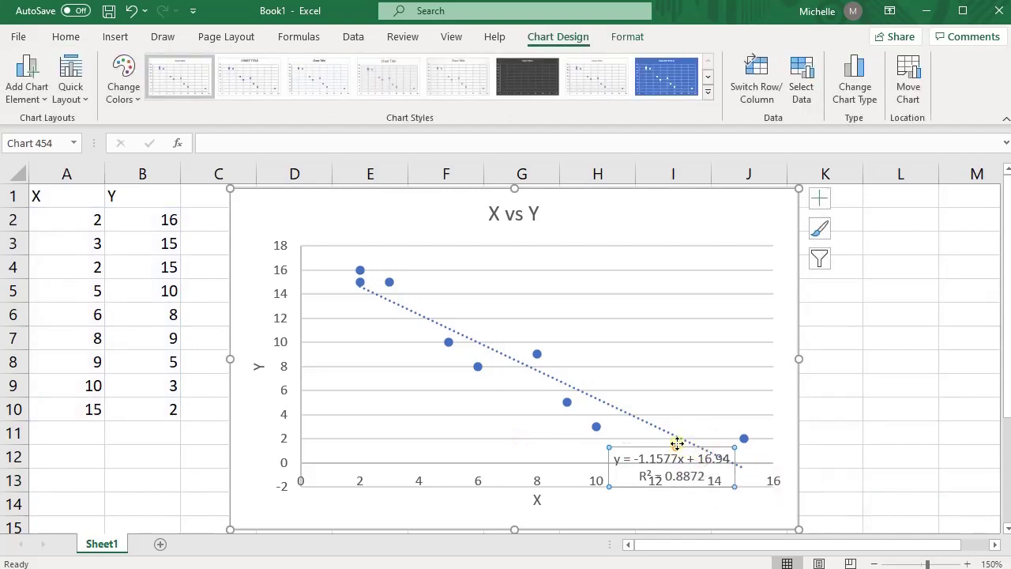
{"action": "left_click_drag", "start_coordinate": [677, 447], "coordinate": [361, 199]}
{"action": "left_click", "coordinate": [946, 391]}
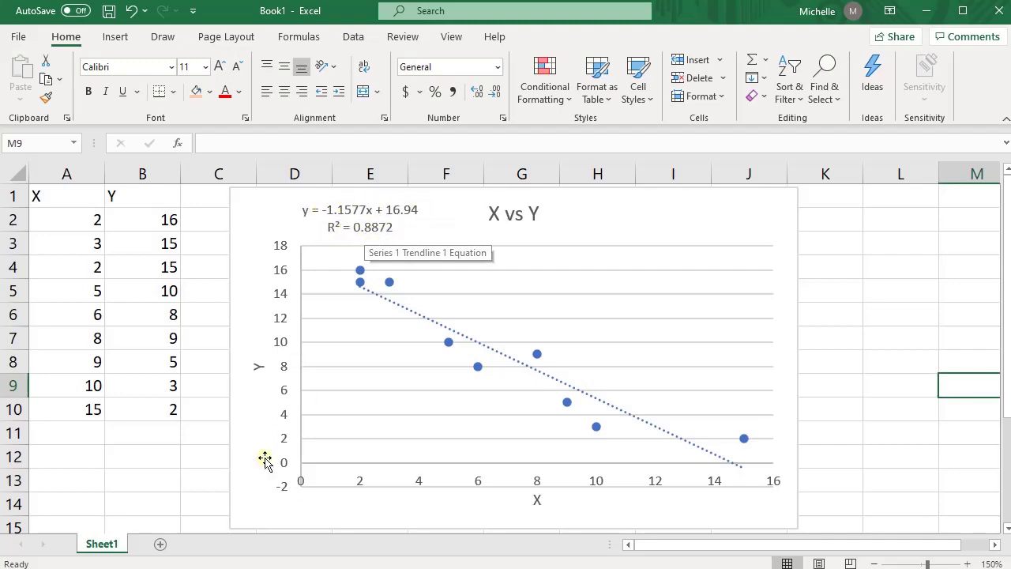
Enter the label "r" in cell A12 below the X data.
{"action": "left_click", "coordinate": [127, 480]}
{"action": "left_click", "coordinate": [98, 464]}
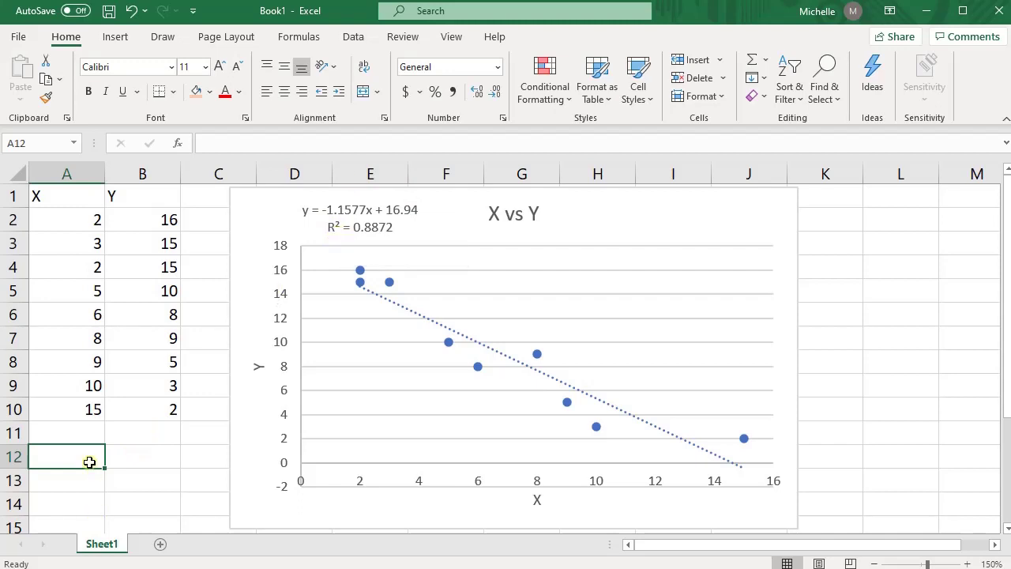
{"action": "type", "text": "r"}
{"action": "key", "text": "Tab"}
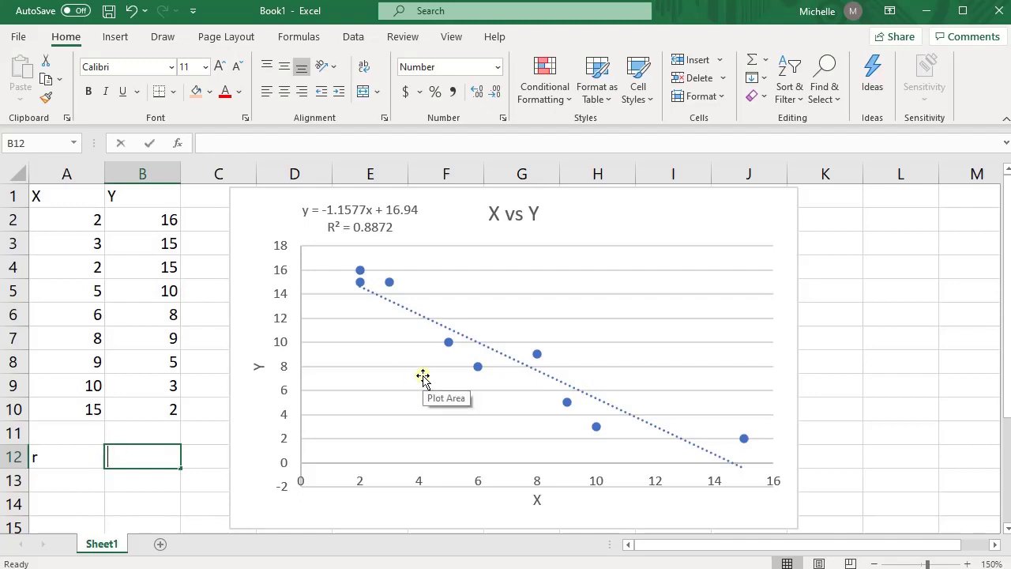
Calculate the correlation coefficient in B12 with =CORREL(A2:A10,B2:B10).
{"action": "type", "text": "="}
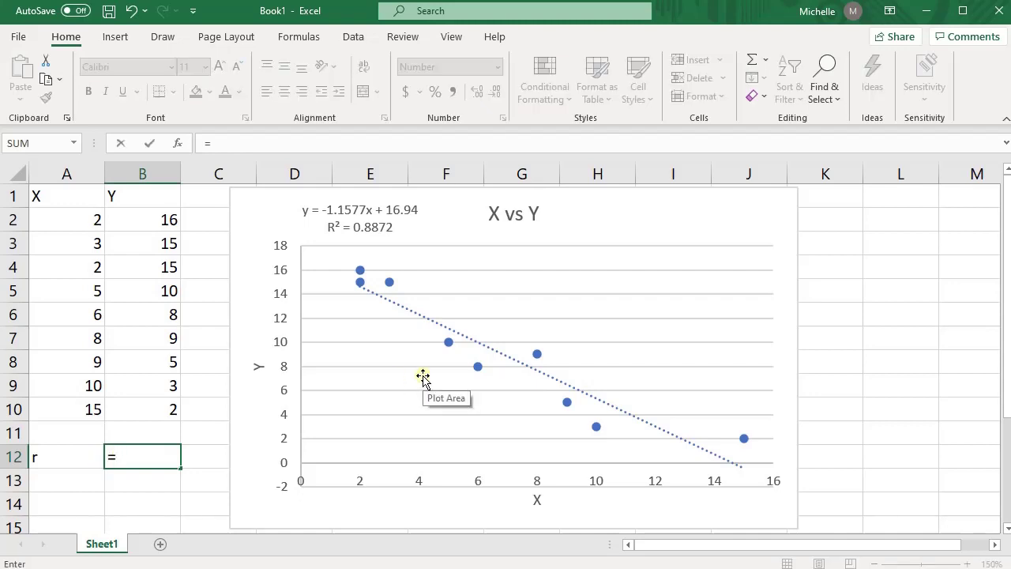
{"action": "type", "text": "cor"}
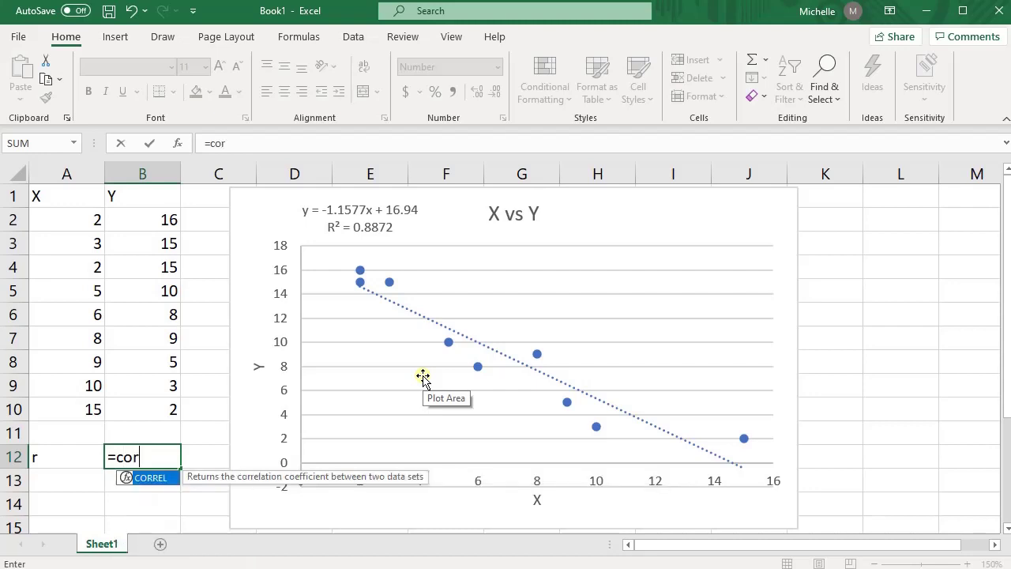
{"action": "double_click", "coordinate": [150, 478]}
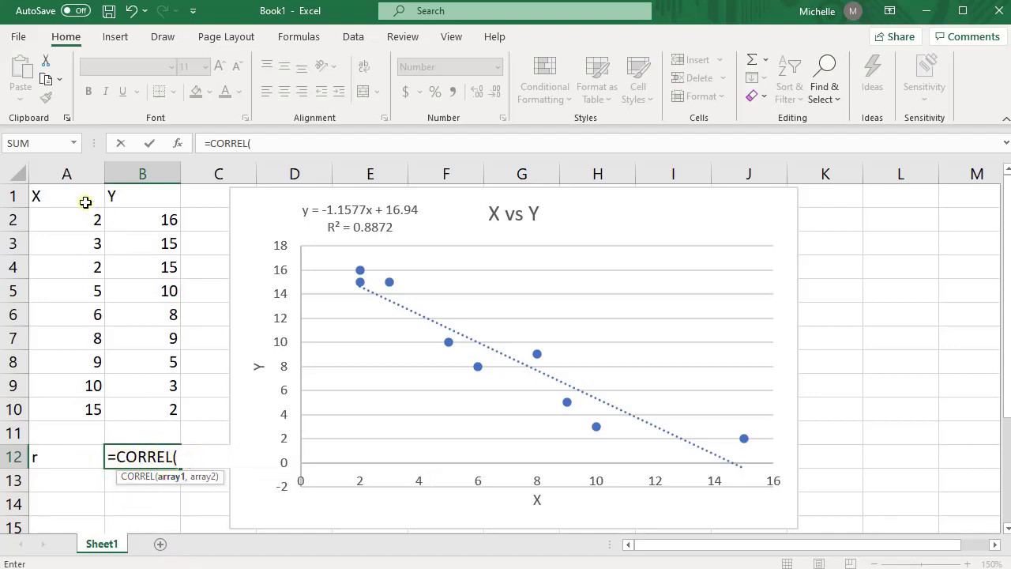
{"action": "left_click_drag", "start_coordinate": [82, 218], "coordinate": [70, 403]}
{"action": "type", "text": ","}
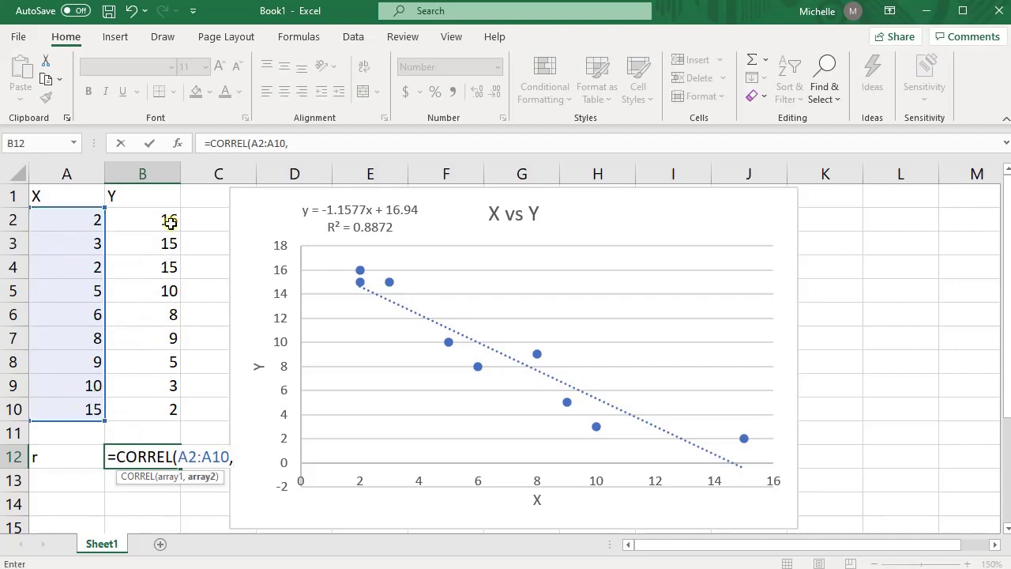
{"action": "left_click_drag", "start_coordinate": [169, 221], "coordinate": [154, 413]}
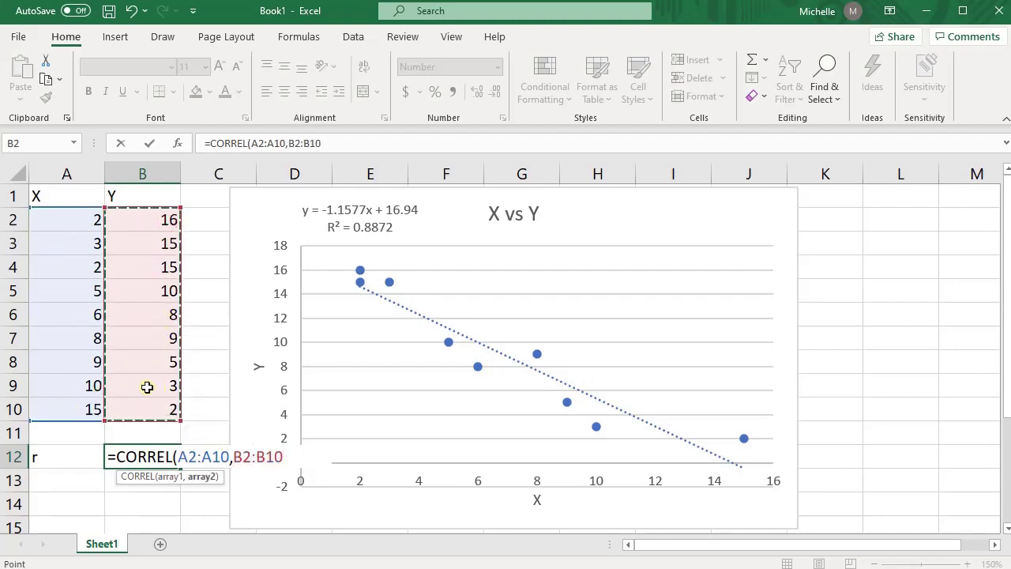
{"action": "type", "text": ")"}
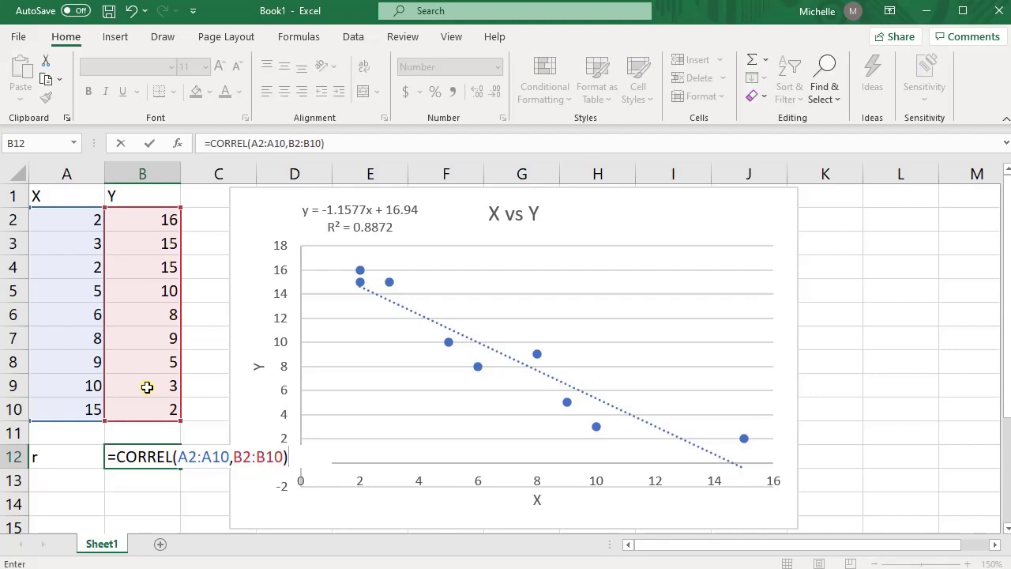
{"action": "key", "text": "Return"}
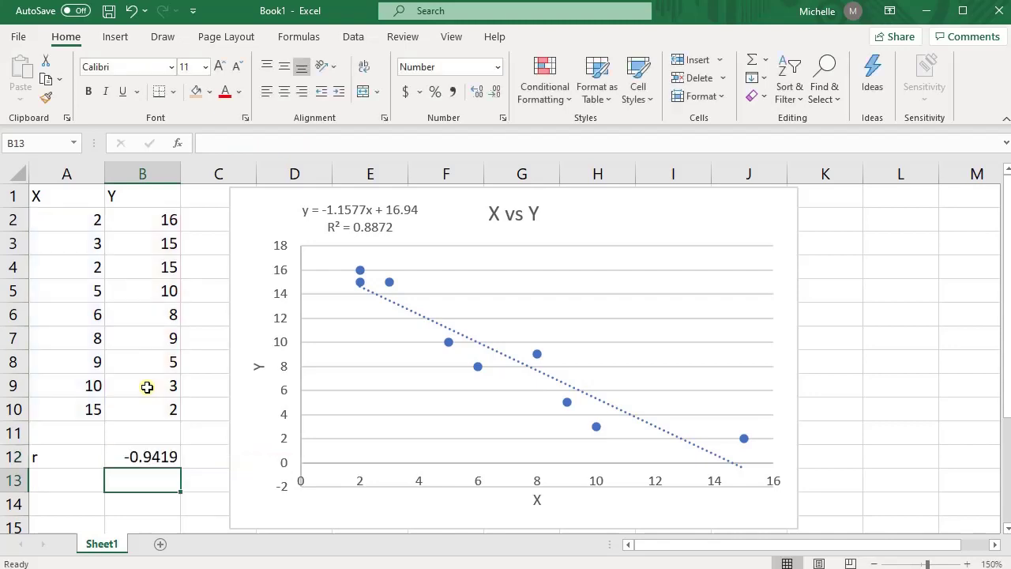
{"action": "key", "text": "Up"}
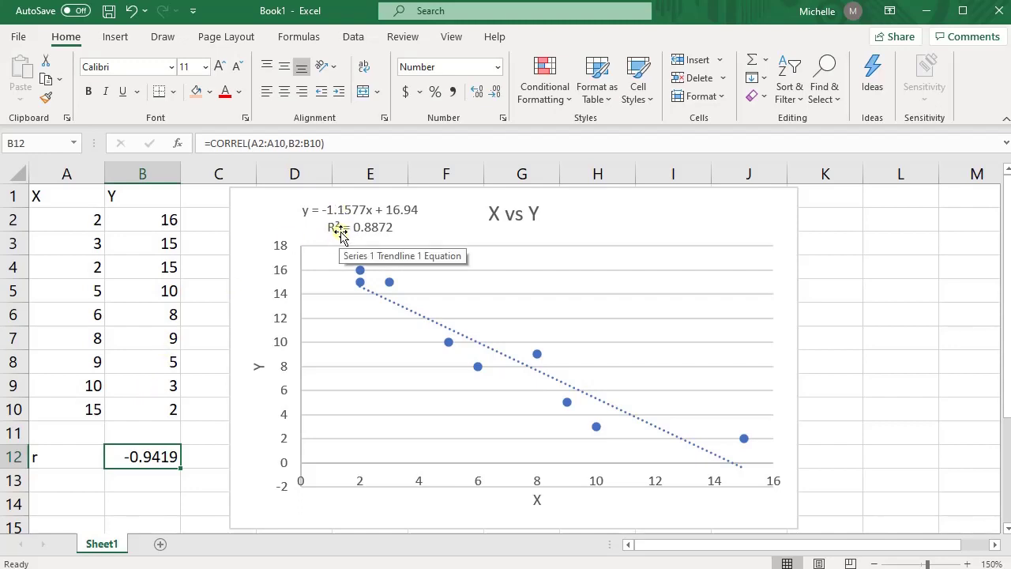
Label cell A13 "r" and calculate the square root of R-squared in B13 with =SQRT(.8872).
{"action": "left_click", "coordinate": [83, 485]}
{"action": "type", "text": "r"}
{"action": "key", "text": "Tab"}
{"action": "type", "text": "\\"}
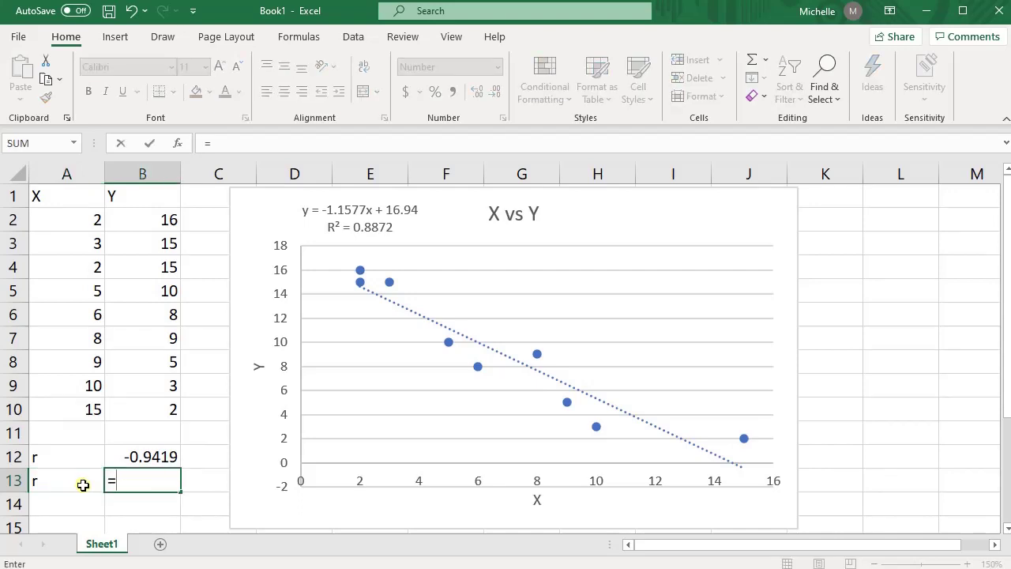
{"action": "type", "text": "sqrt"}
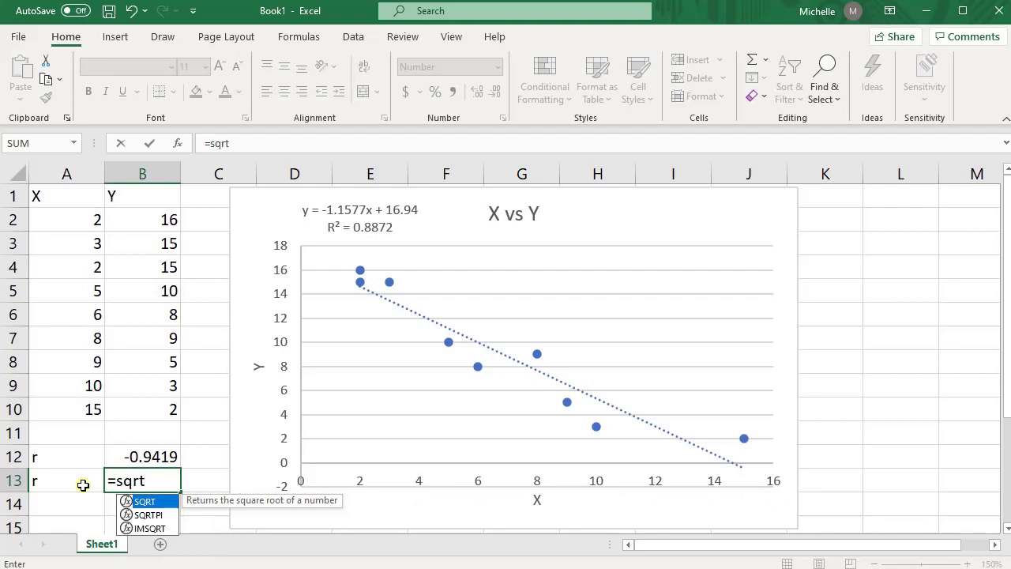
{"action": "type", "text": "(.8872"}
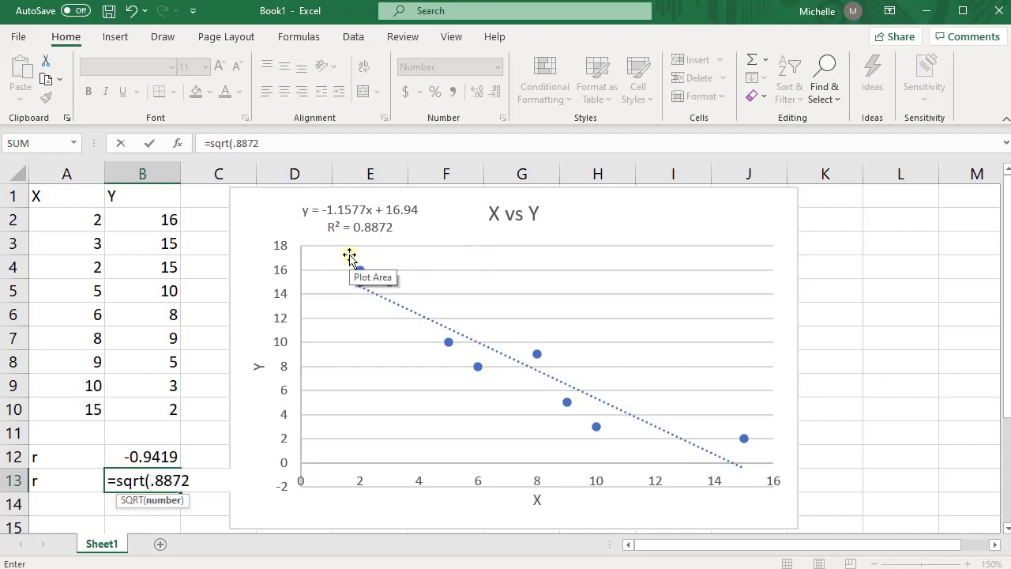
{"action": "type", "text": ")"}
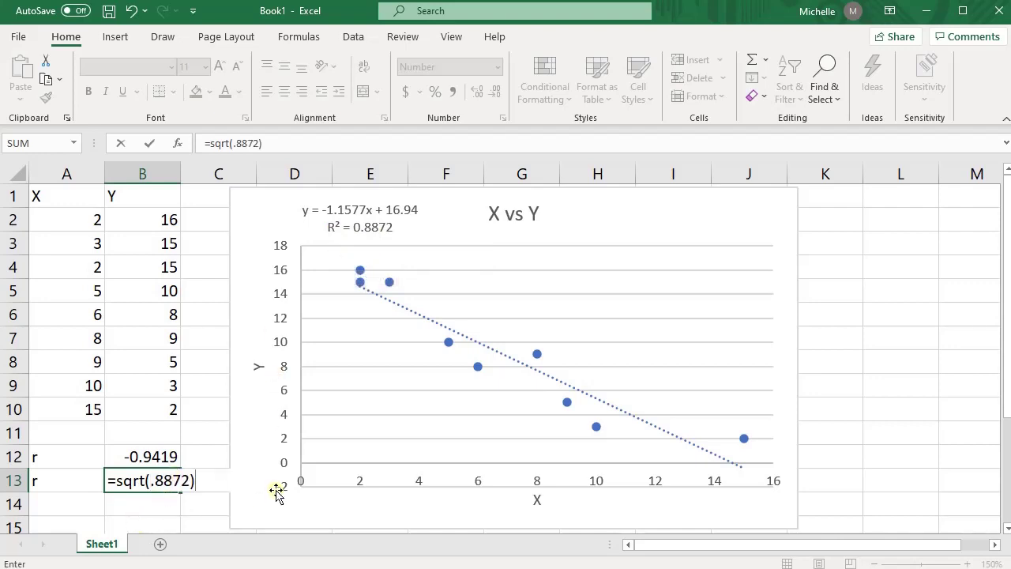
{"action": "key", "text": "Return"}
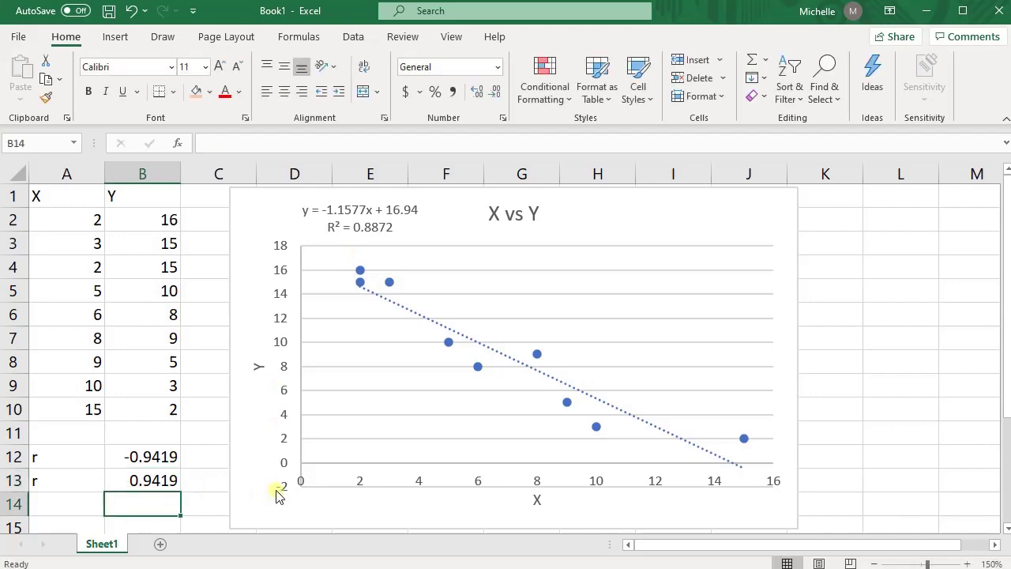
Put a minus sign before the square root in B13 so the formula reads =-SQRT(0.8872).
{"action": "left_click", "coordinate": [140, 486]}
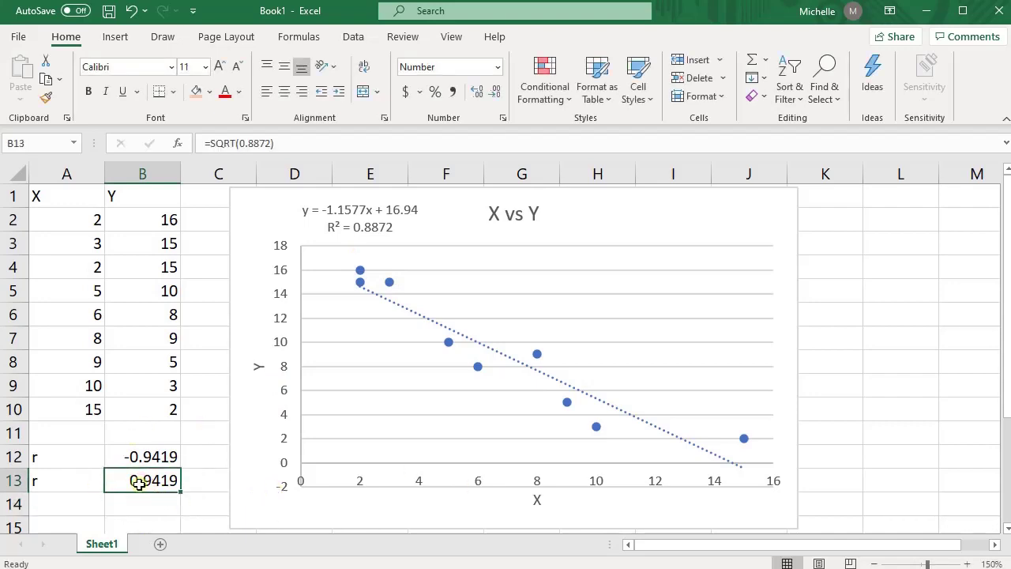
{"action": "left_click_drag", "start_coordinate": [67, 459], "coordinate": [146, 458]}
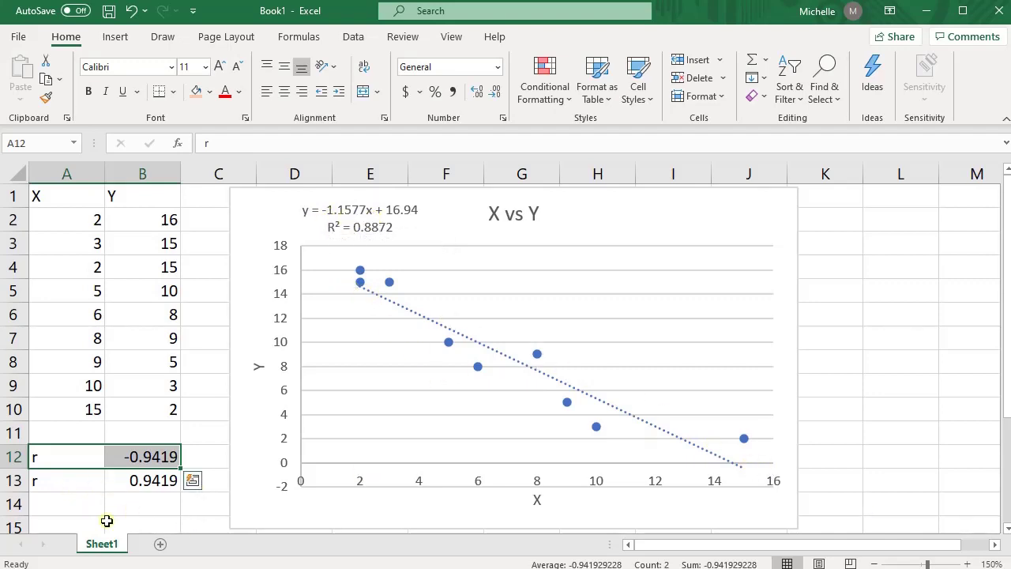
{"action": "left_click", "coordinate": [122, 481]}
{"action": "double_click", "coordinate": [123, 481]}
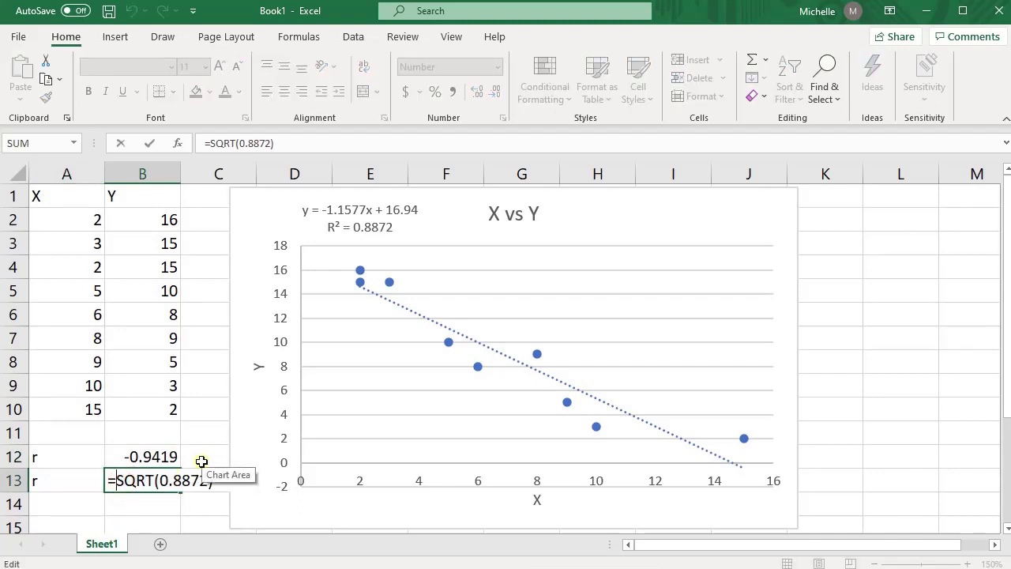
{"action": "type", "text": "-"}
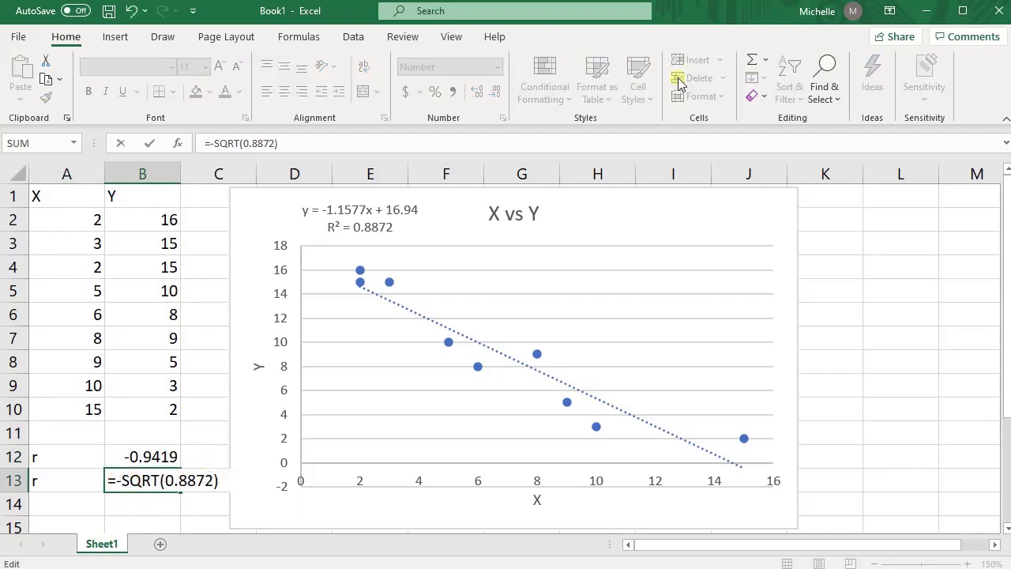
{"action": "key", "text": "Return"}
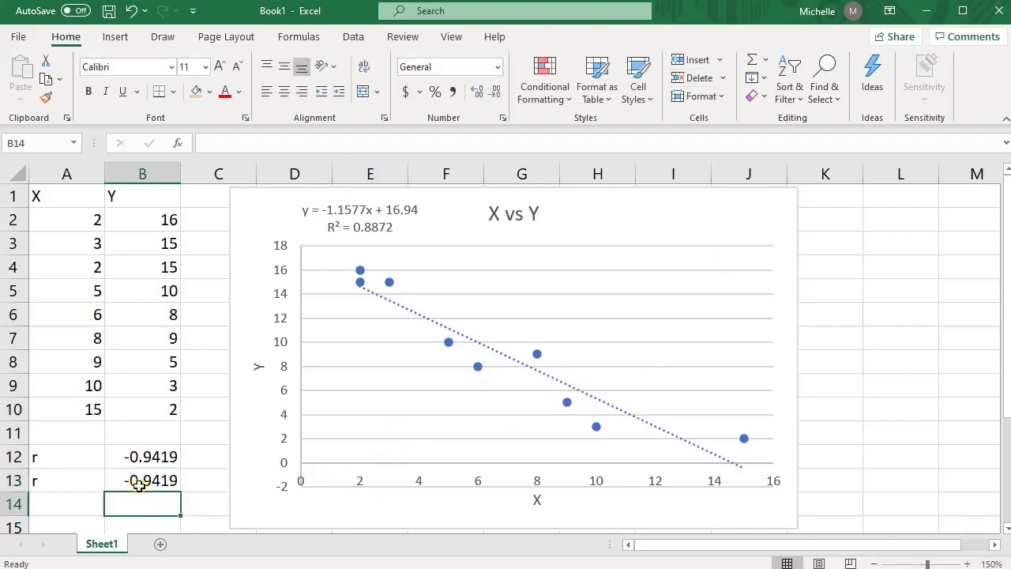
Compare the correlation formula in B12 with the negative square-root formula in B13.
{"action": "left_click", "coordinate": [77, 478]}
{"action": "left_click", "coordinate": [132, 464]}
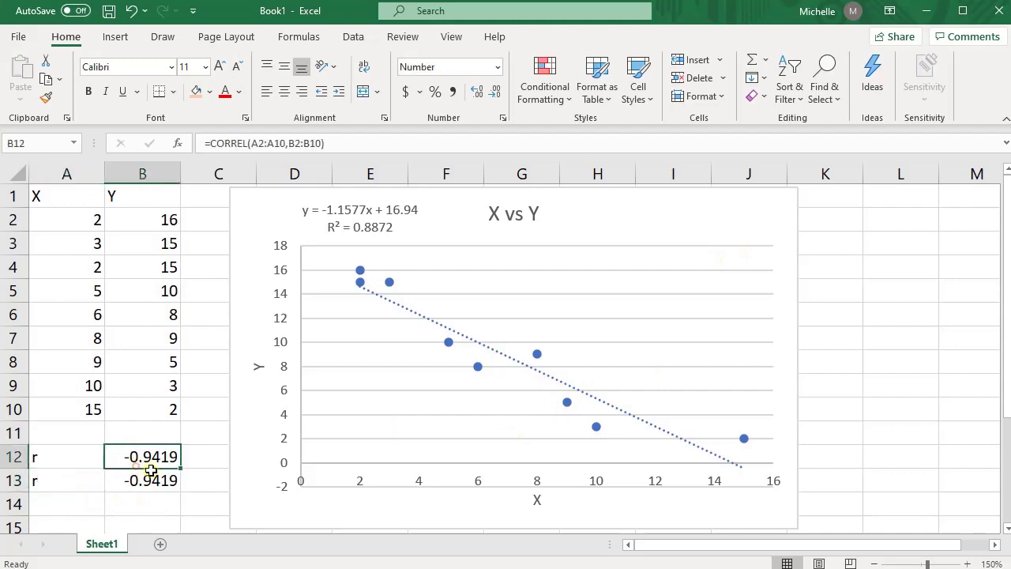
{"action": "left_click", "coordinate": [164, 483]}
{"action": "left_click", "coordinate": [138, 458]}
{"action": "left_click", "coordinate": [136, 475]}
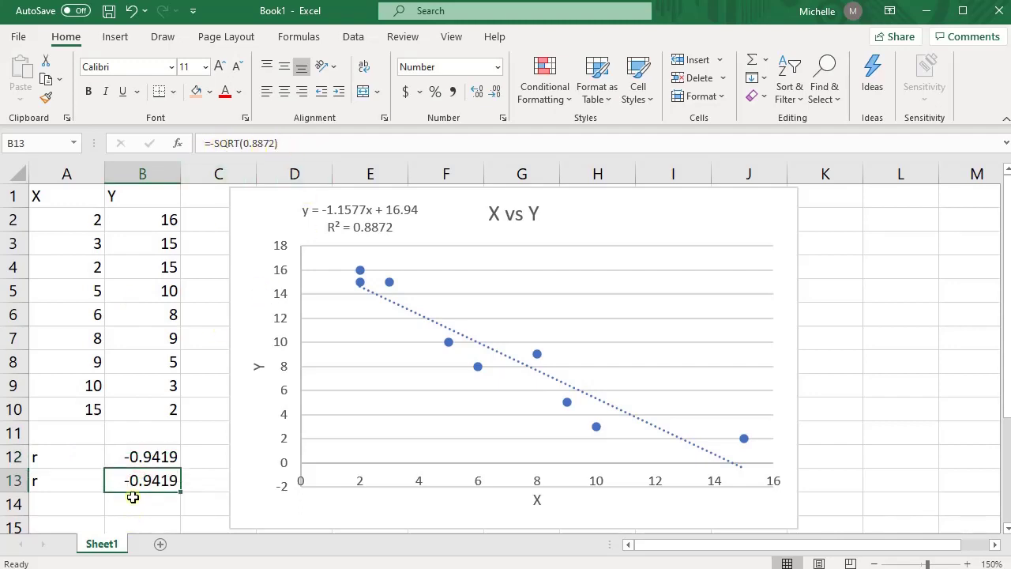
{"action": "left_click", "coordinate": [188, 500]}
{"action": "left_click", "coordinate": [914, 434]}
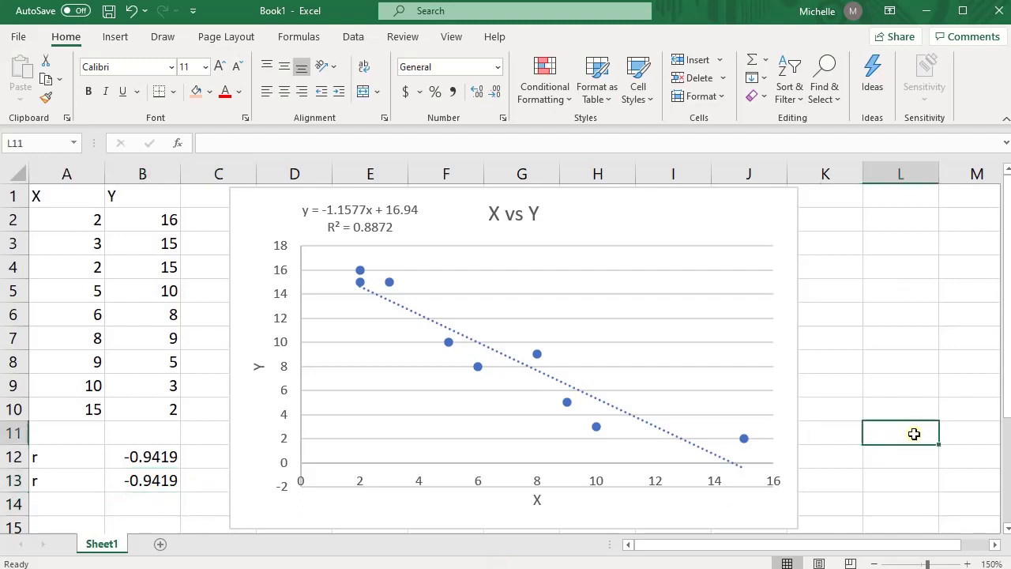